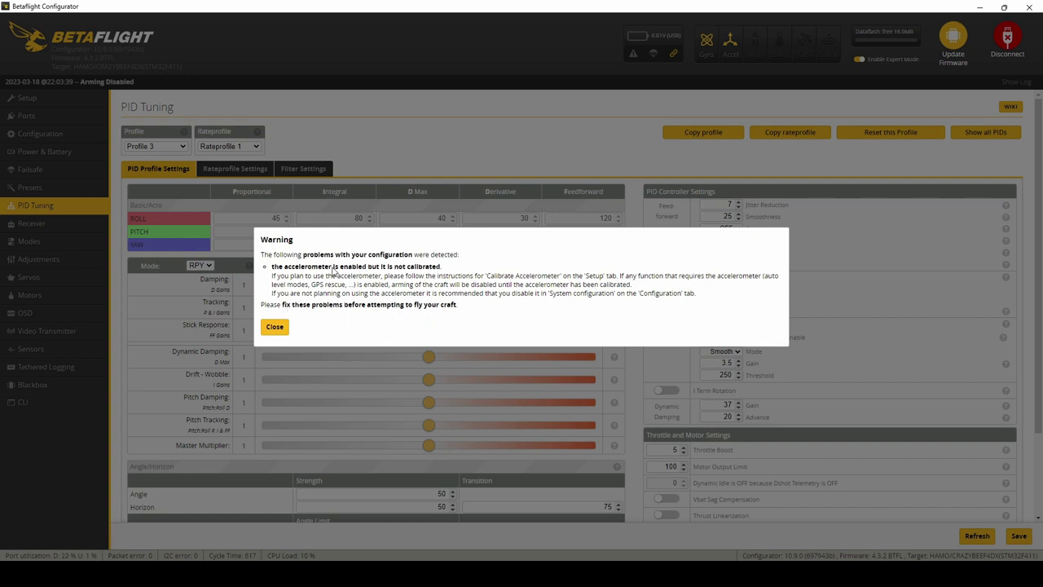
- Dismiss the configuration warning and calibrate the flight controller's accelerometer
left_click(275, 327)
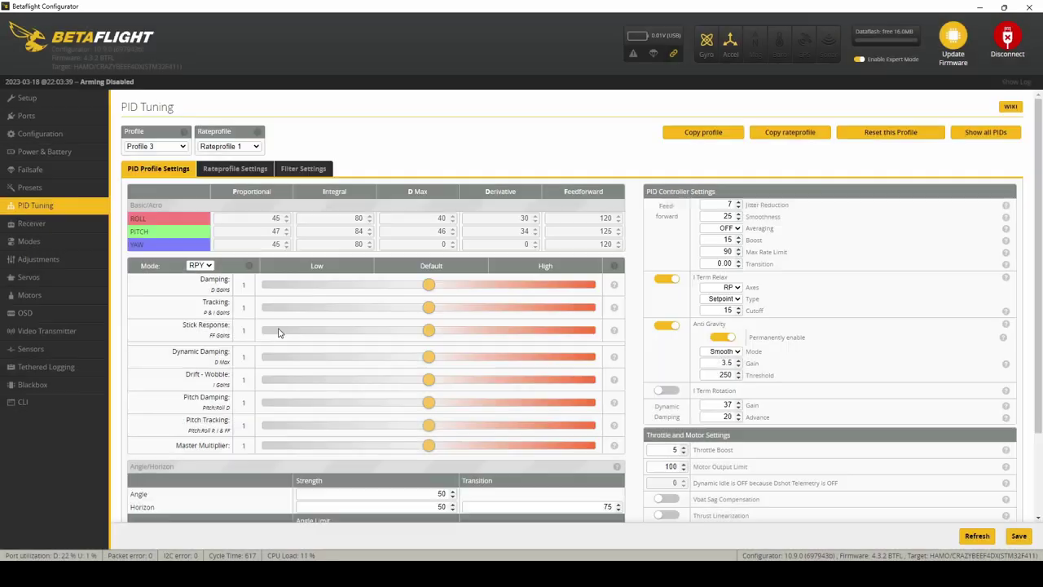
left_click(69, 104)
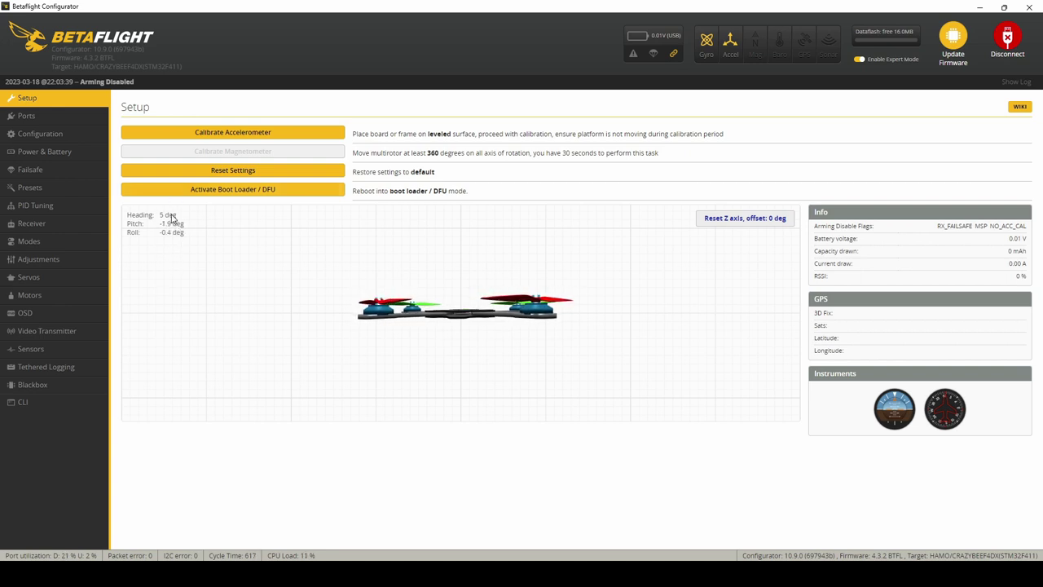
left_click(195, 140)
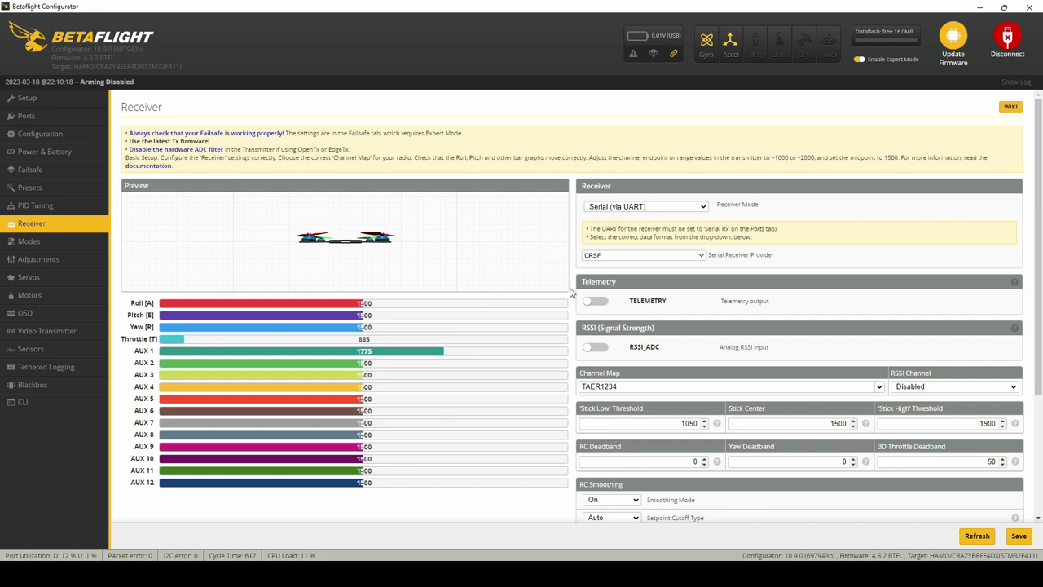
left_click(1008, 38)
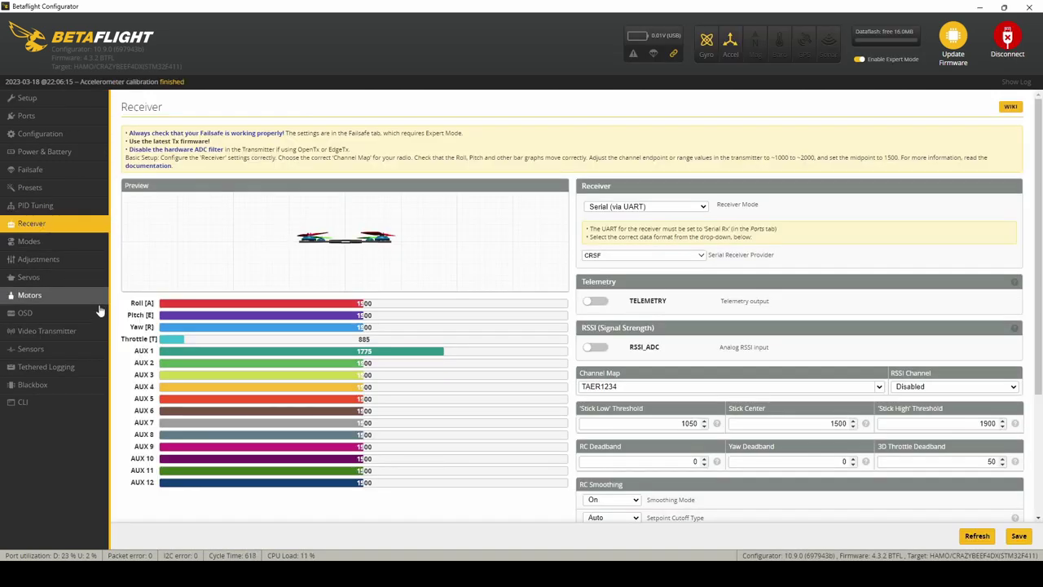
- Run the status command in the CLI and highlight the line naming the gyro and accelerometer chips
left_click(24, 402)
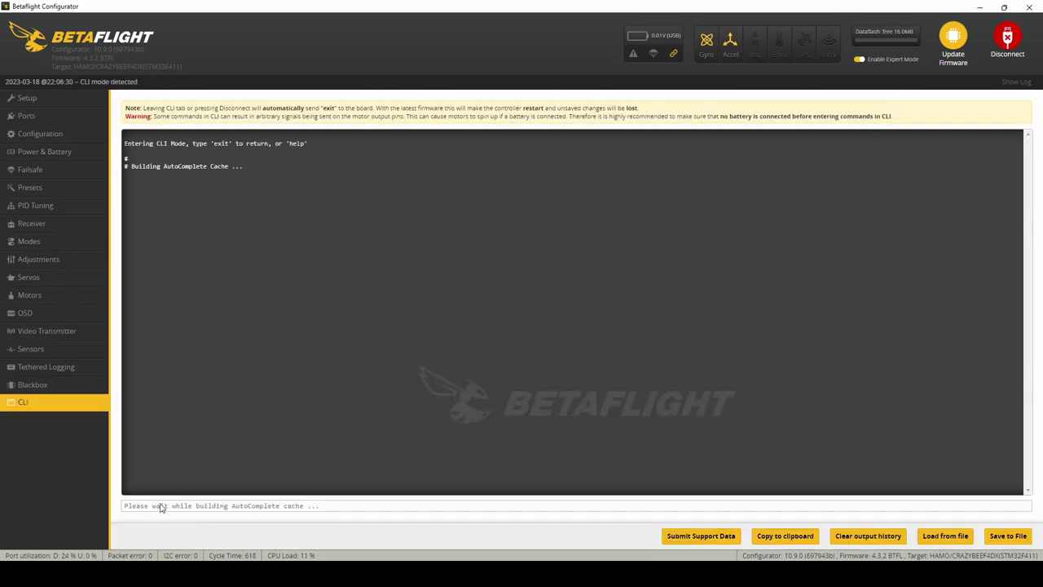
type("s")
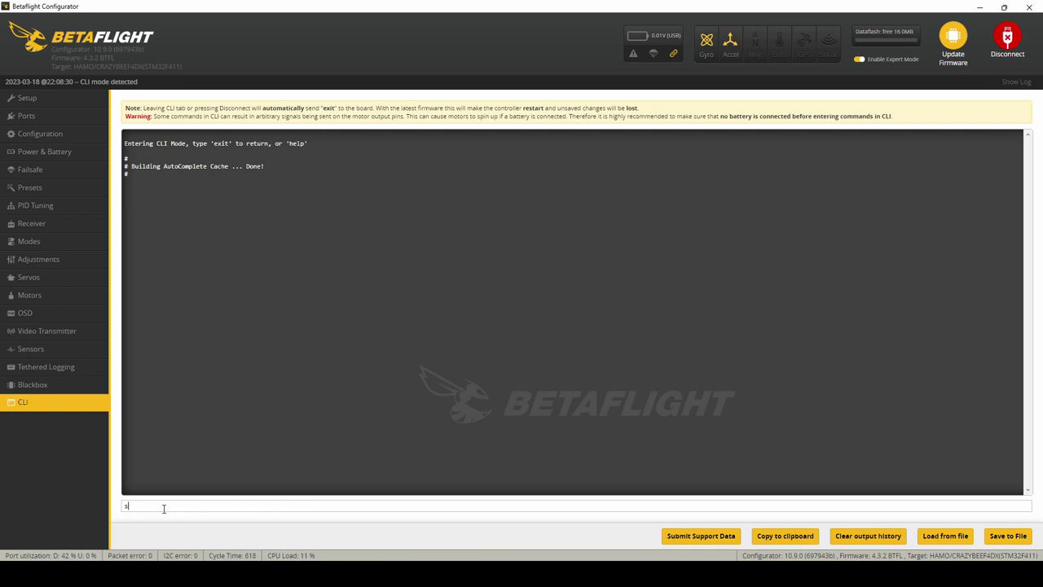
type("tart")
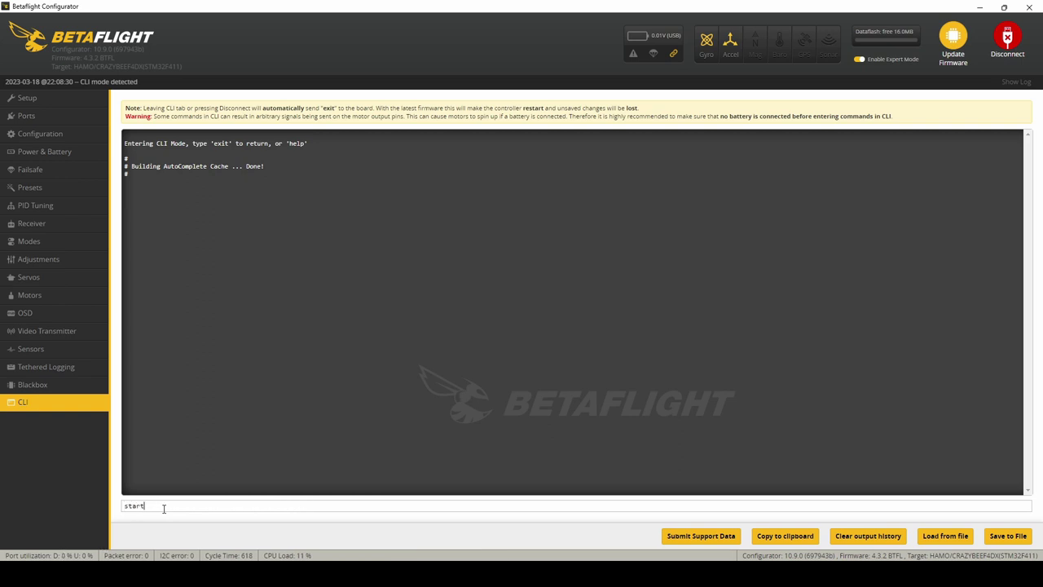
key("BackSpace")
type("tus")
key("Return")
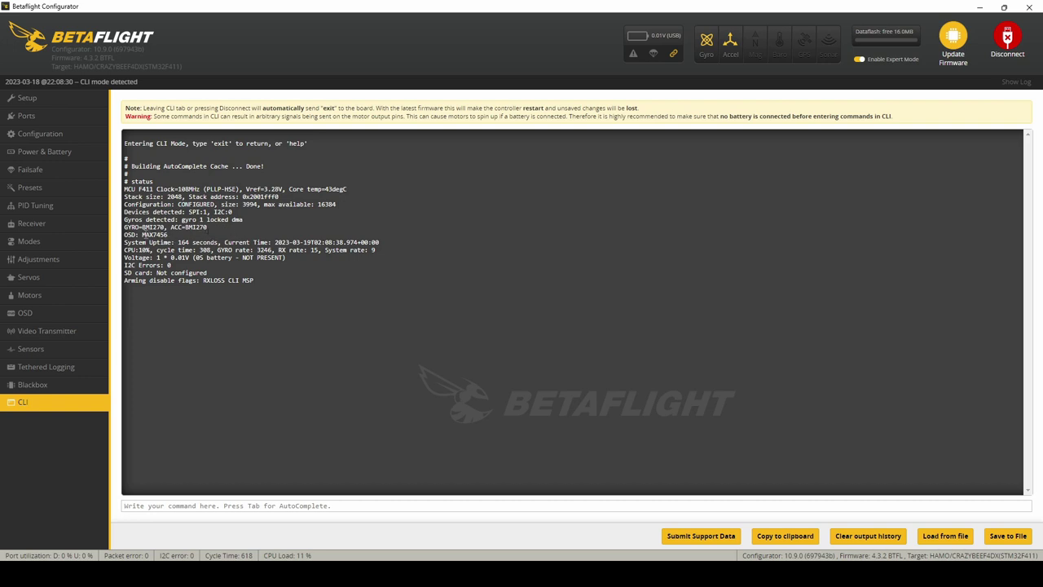
left_click_drag(124, 228, 215, 233)
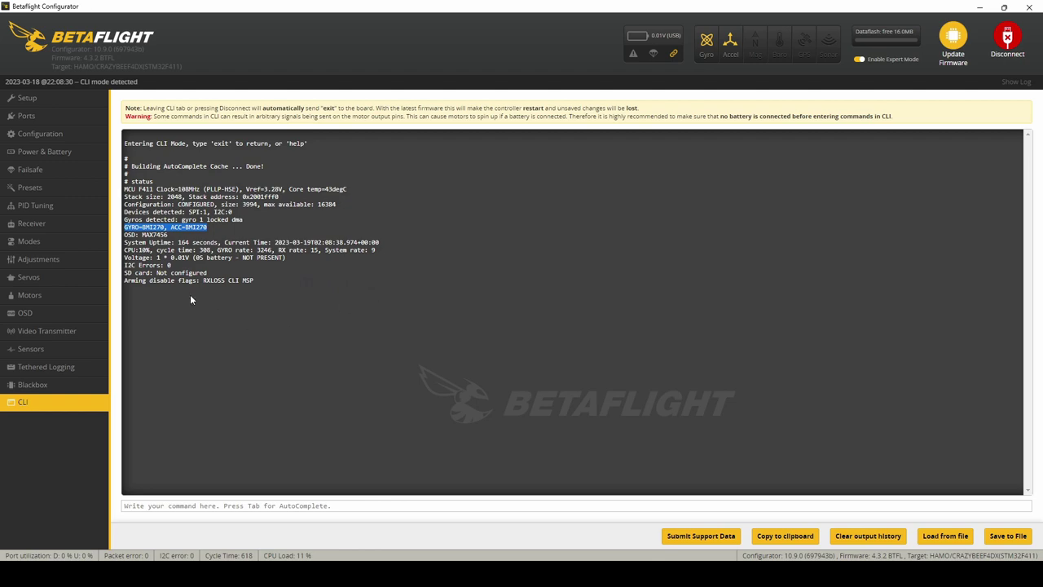
- Set the video transmitter's power to 0 and save the transmitter settings
left_click(65, 333)
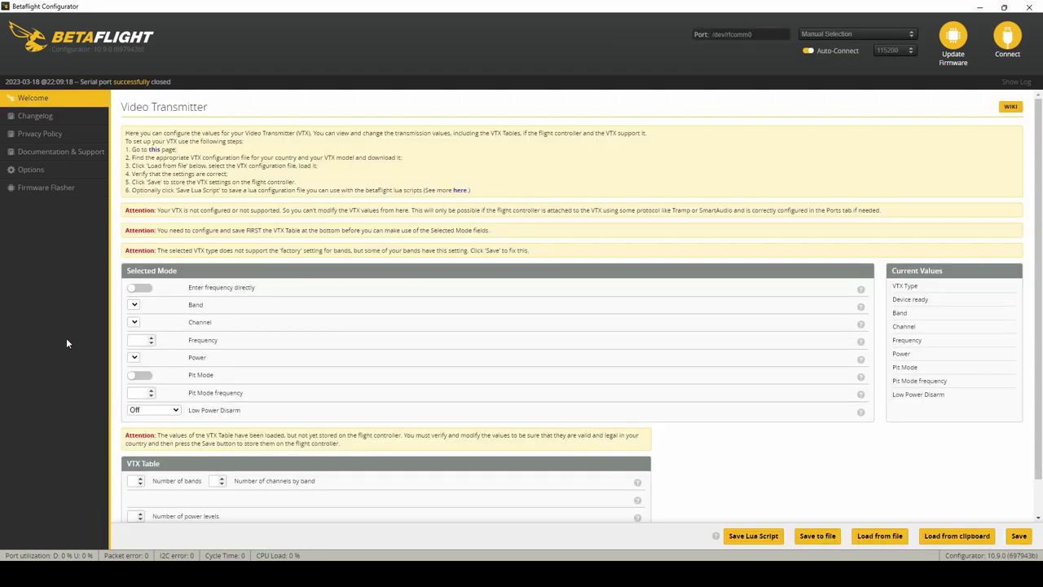
scroll(263, 351, "down", 1)
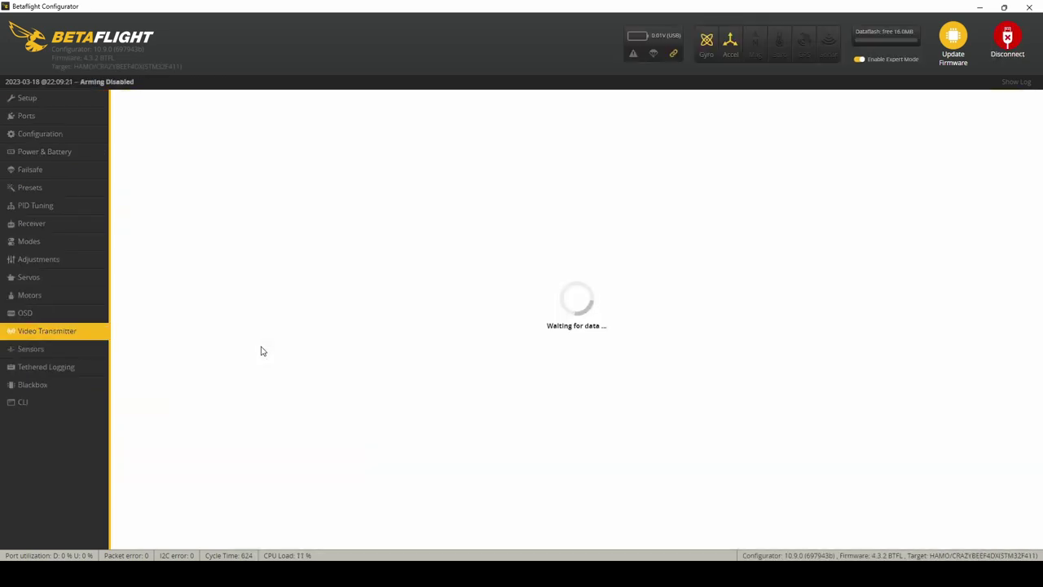
scroll(262, 351, "down", 1)
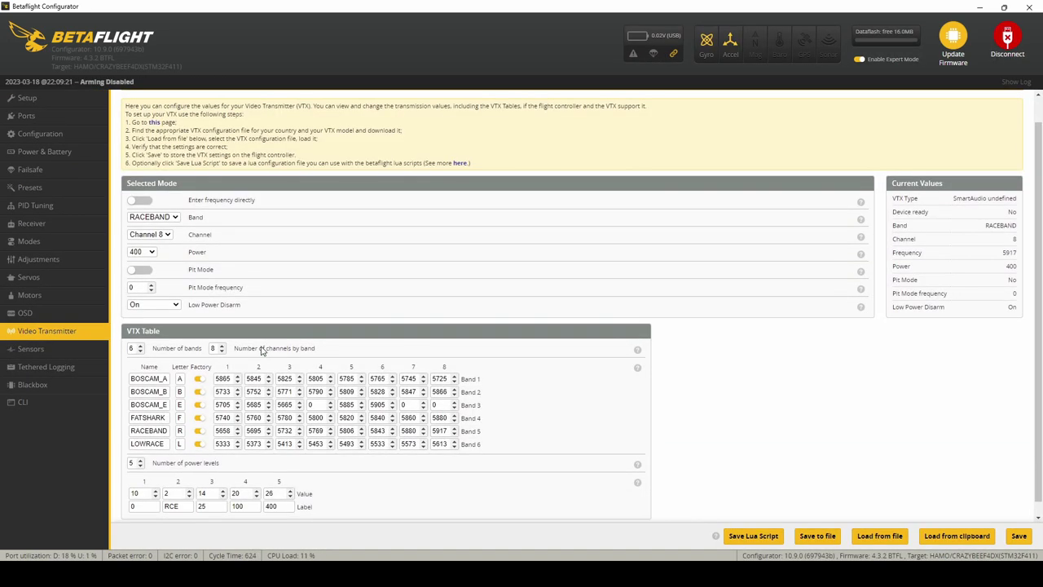
scroll(261, 351, "up", 1)
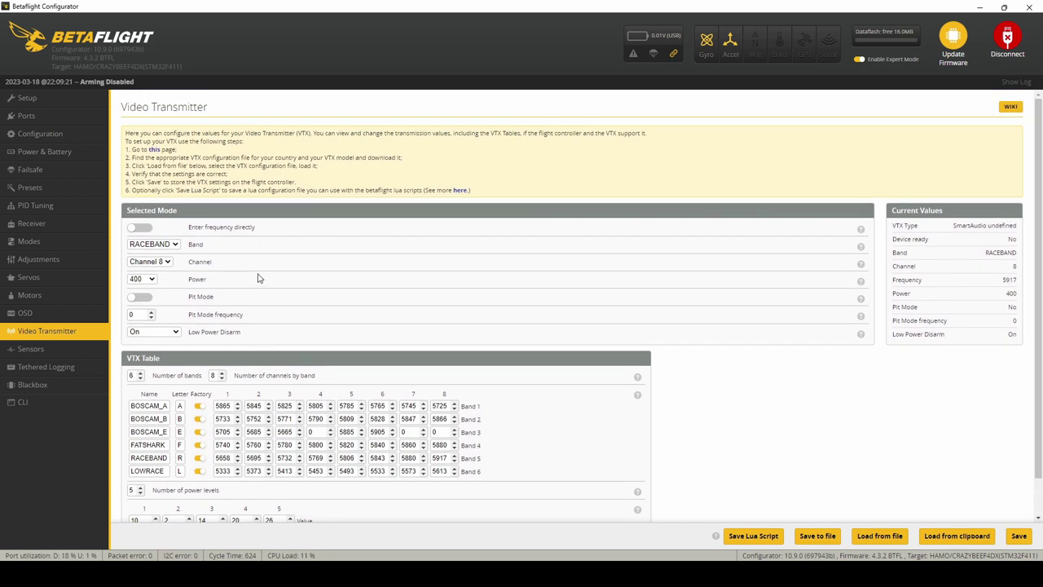
scroll(295, 331, "down", 1)
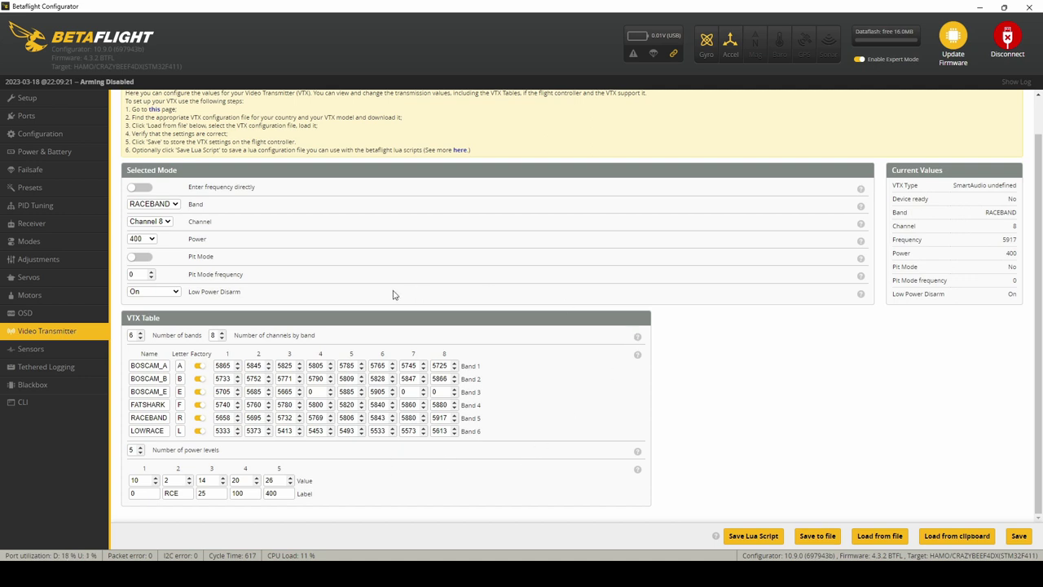
left_click(137, 259)
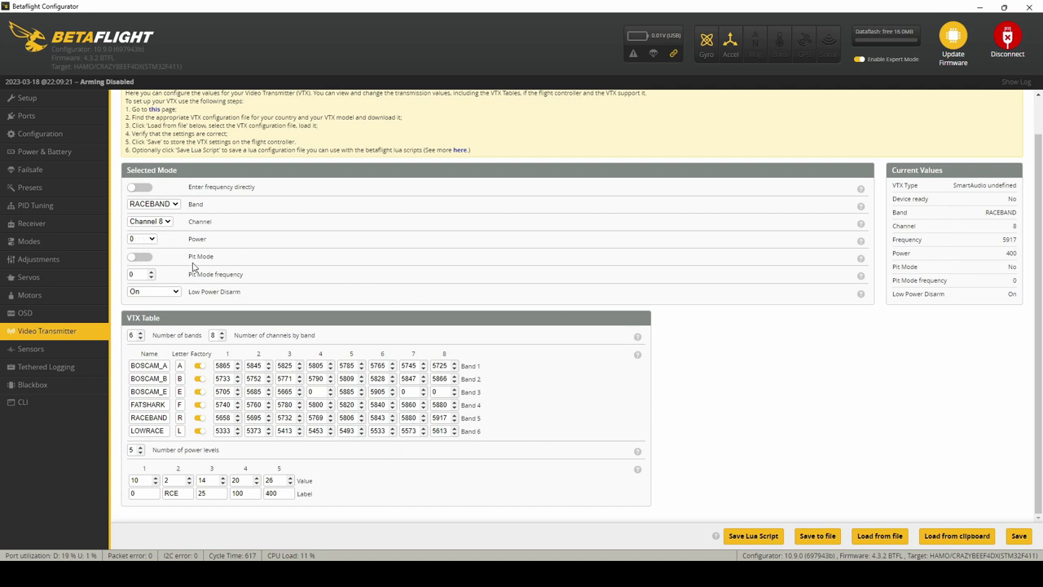
left_click(1019, 534)
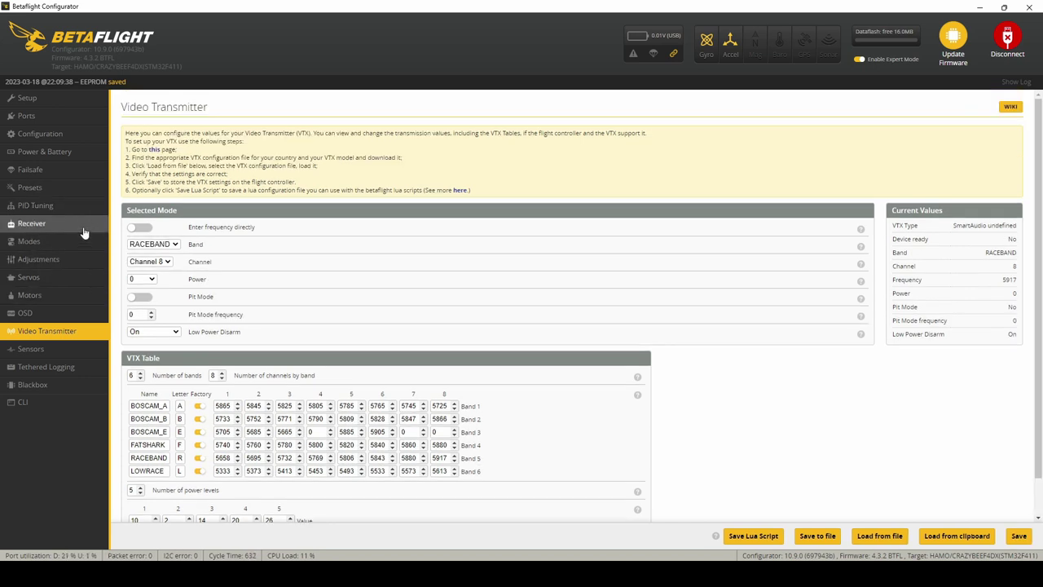
- Disable the permanent AIRMODE feature with a save and reboot, and open the receiver settings
left_click(71, 118)
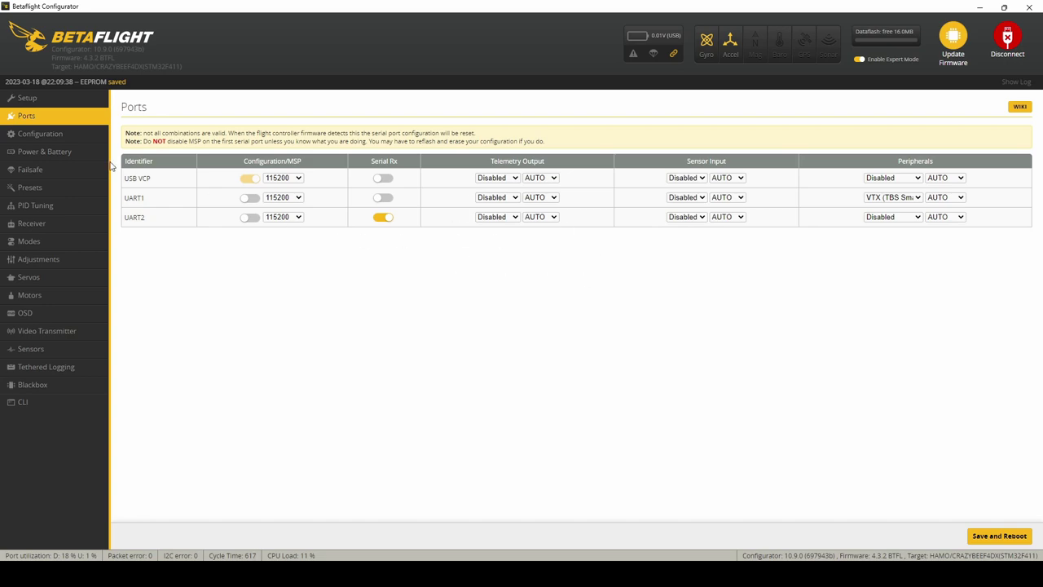
left_click(82, 135)
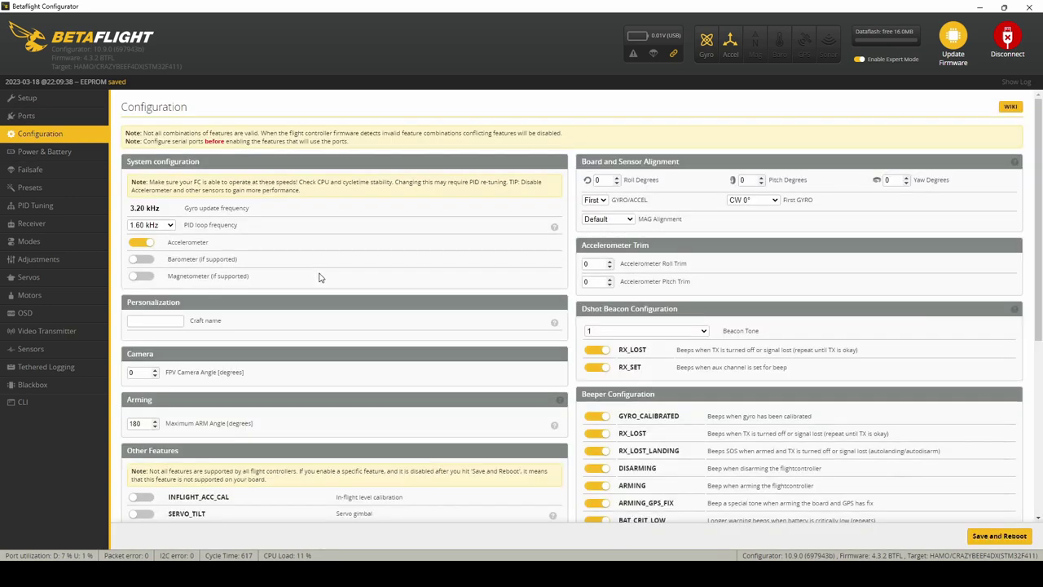
scroll(319, 278, "down", 4)
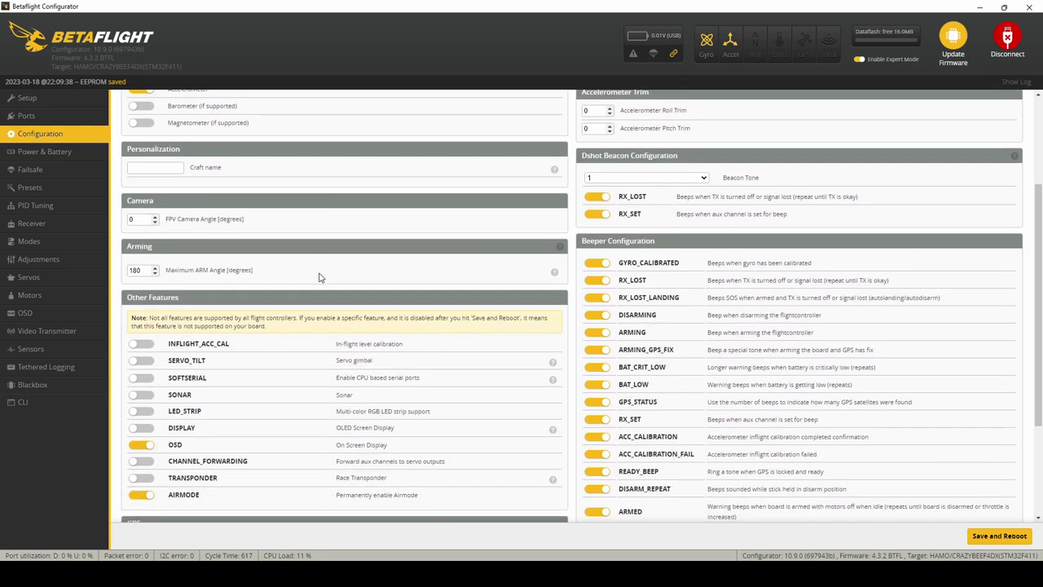
scroll(320, 278, "down", 3)
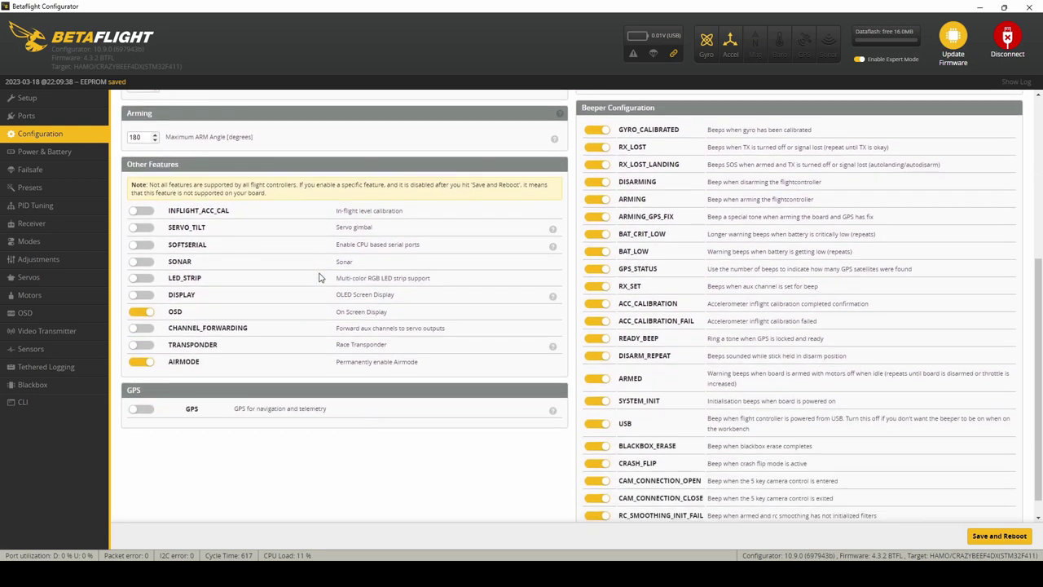
scroll(320, 278, "down", 1)
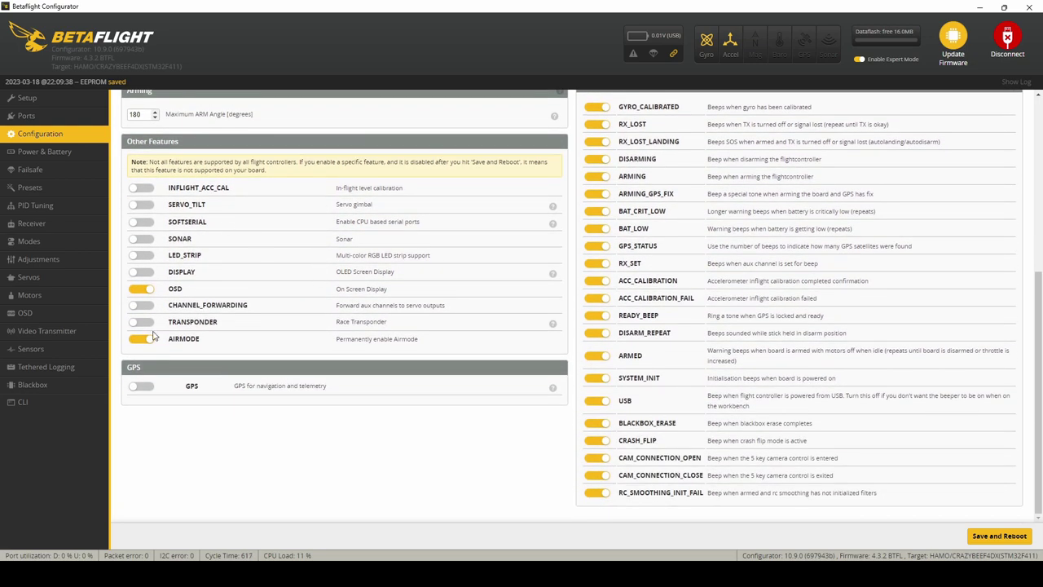
left_click(150, 338)
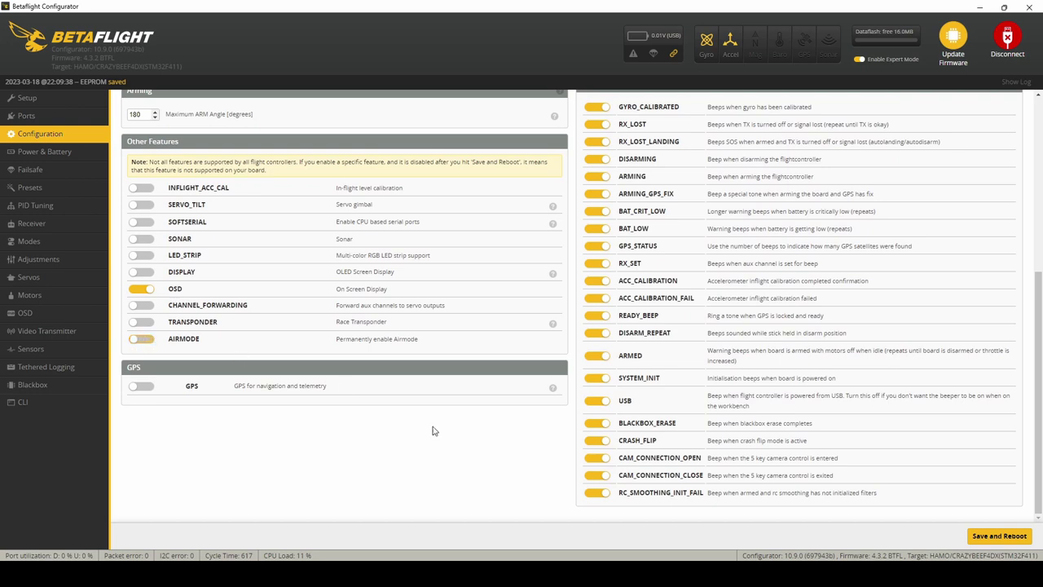
left_click(990, 536)
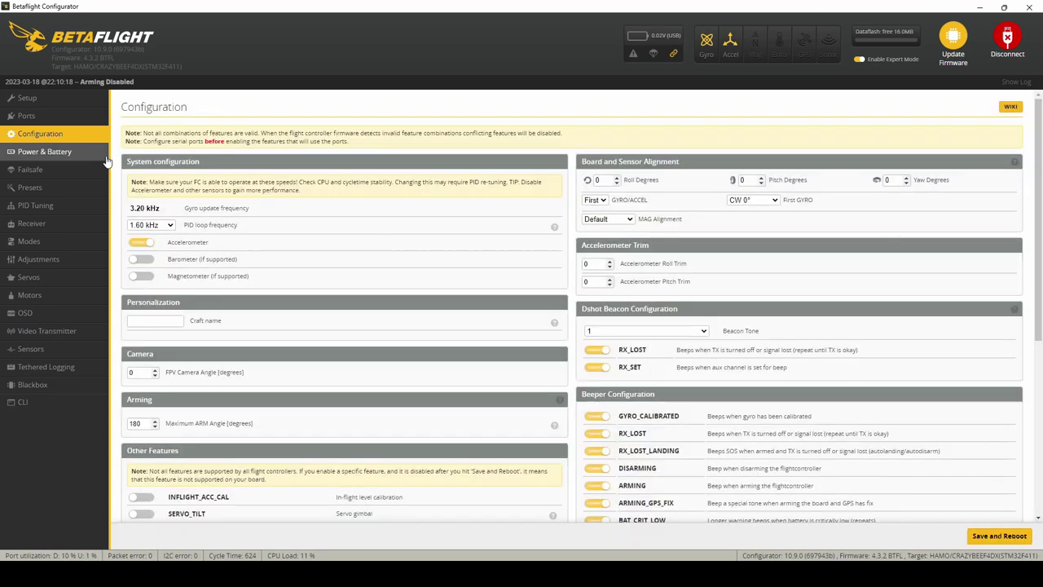
left_click(79, 228)
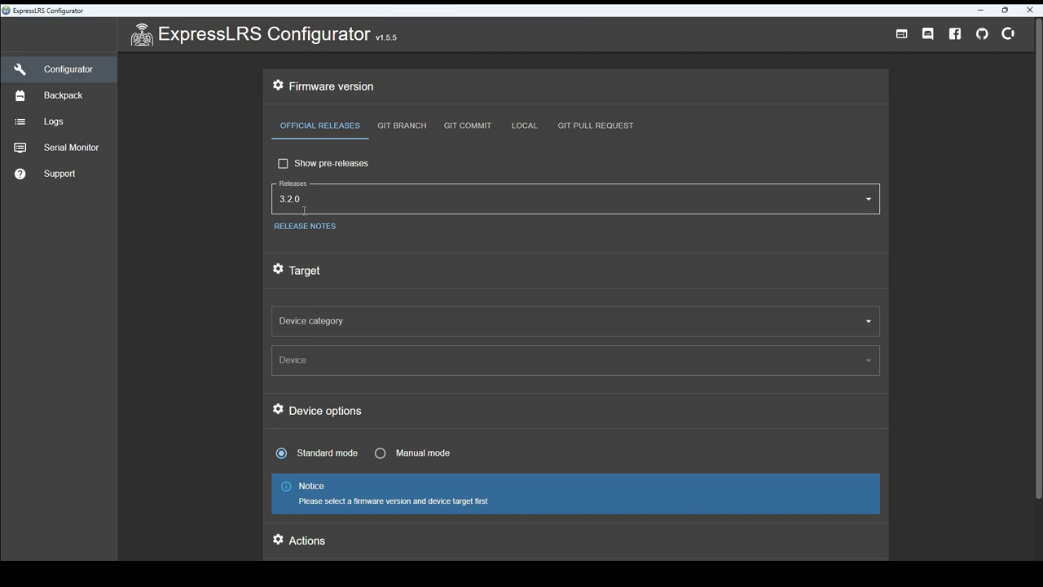
- In ExpressLRS Configurator, set the target to Happymodel 2.4 GHz, device HappyModel EP 2400 RX, with the WIFI flashing method
left_click(334, 324)
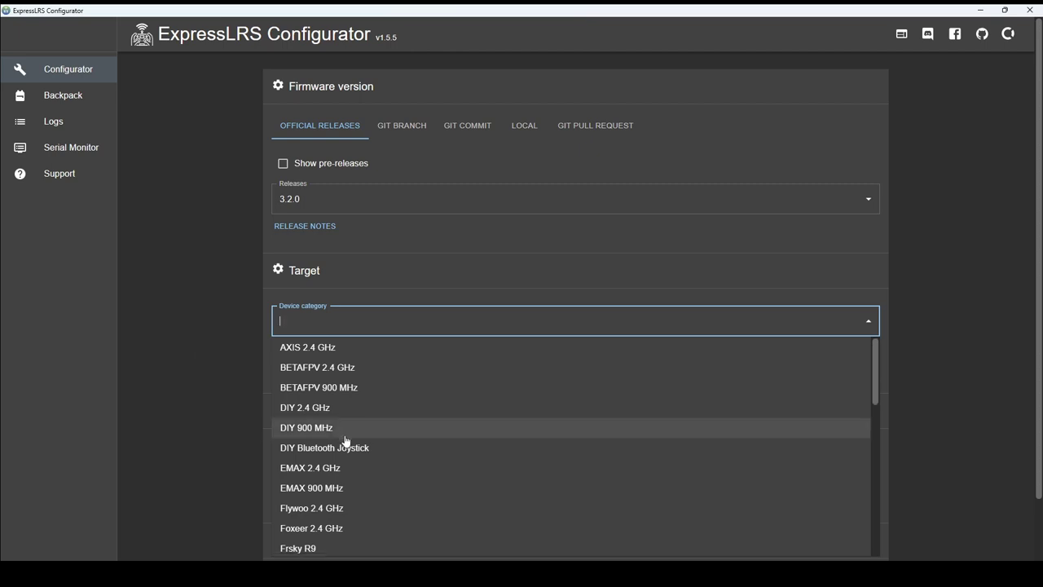
scroll(346, 440, "down", 1)
scroll(345, 440, "down", 1)
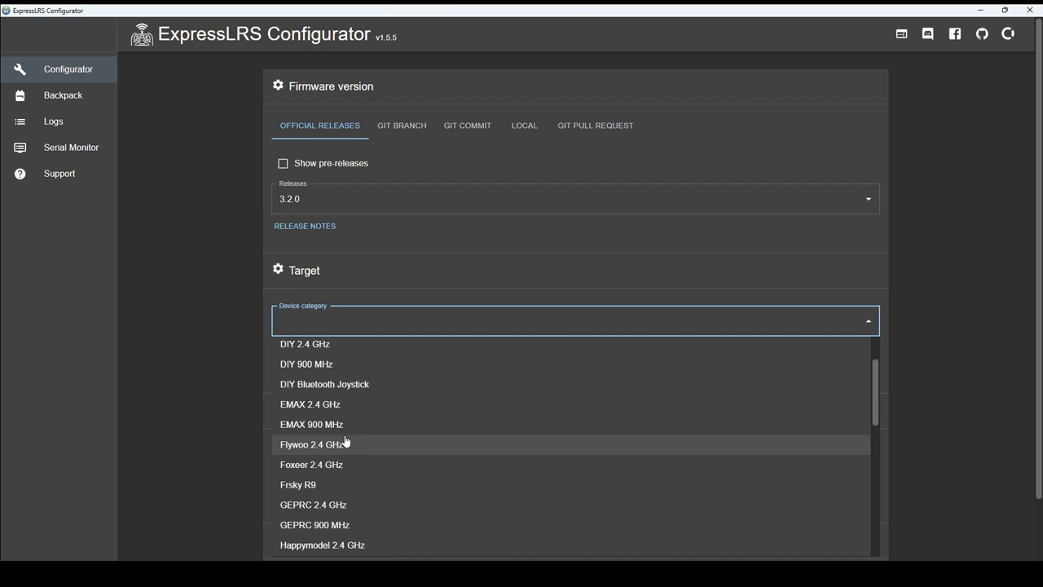
scroll(345, 440, "down", 4)
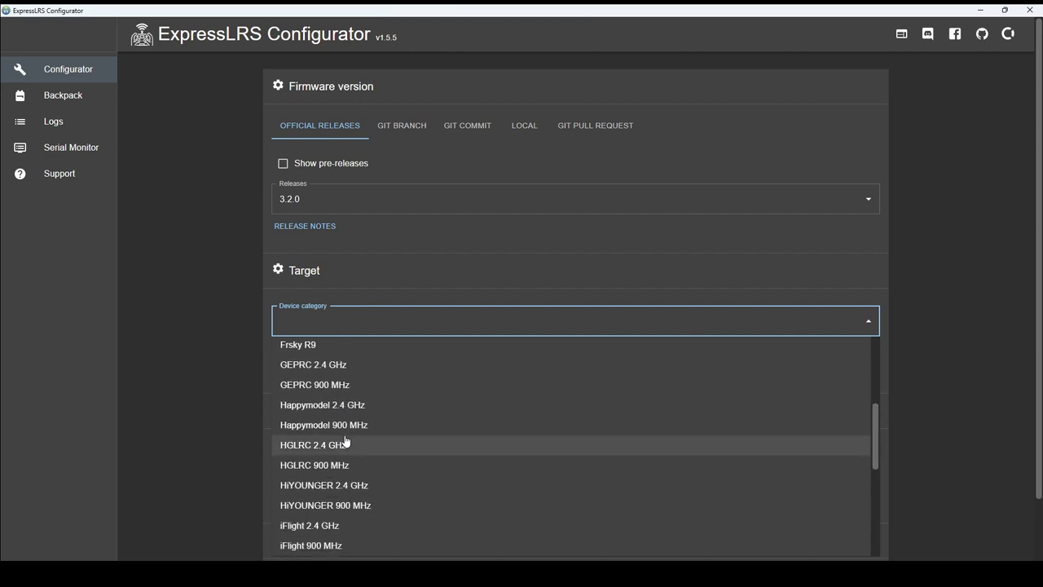
left_click(374, 406)
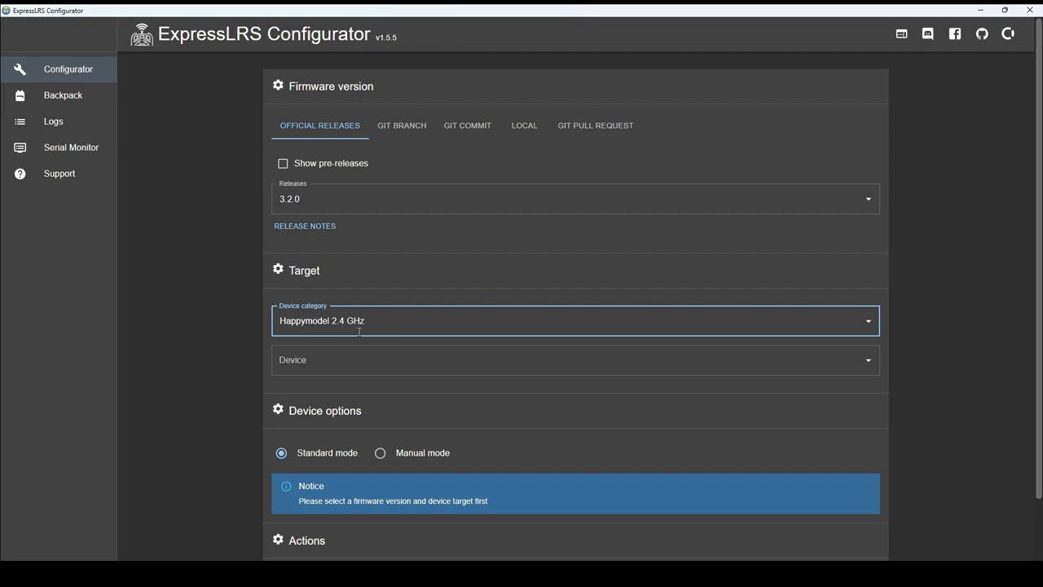
left_click(307, 359)
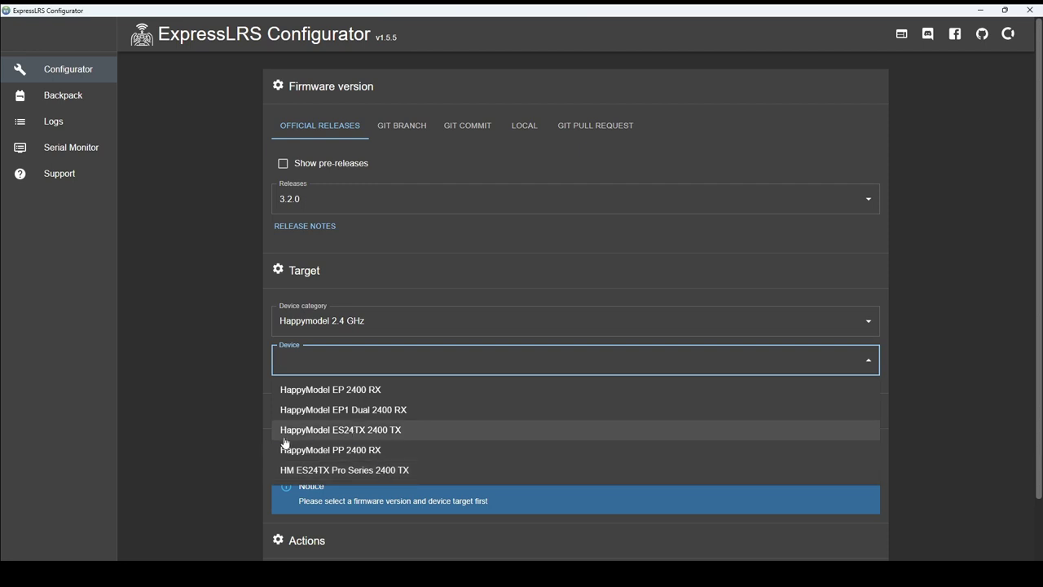
left_click(402, 392)
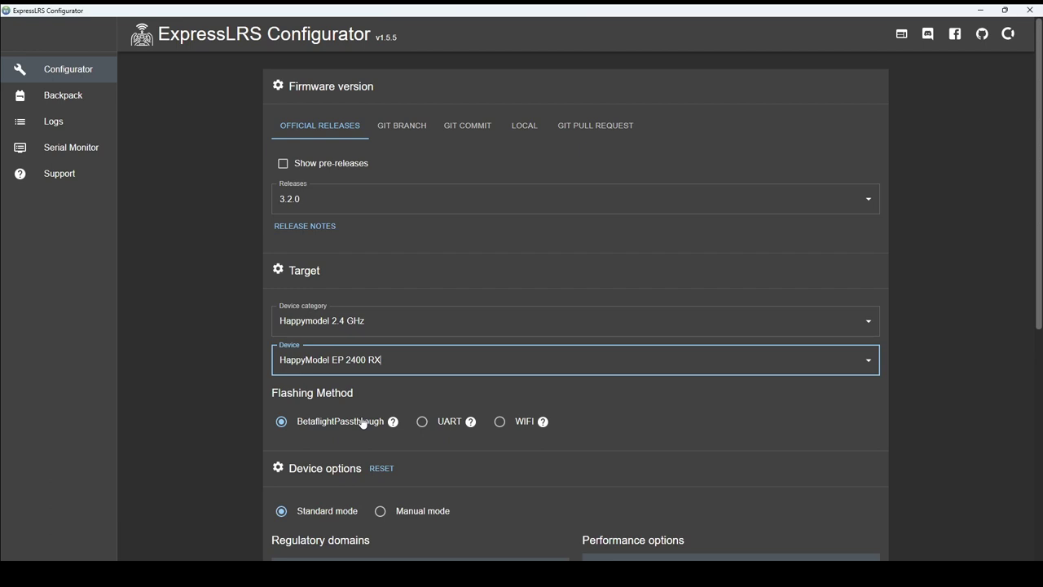
left_click(500, 422)
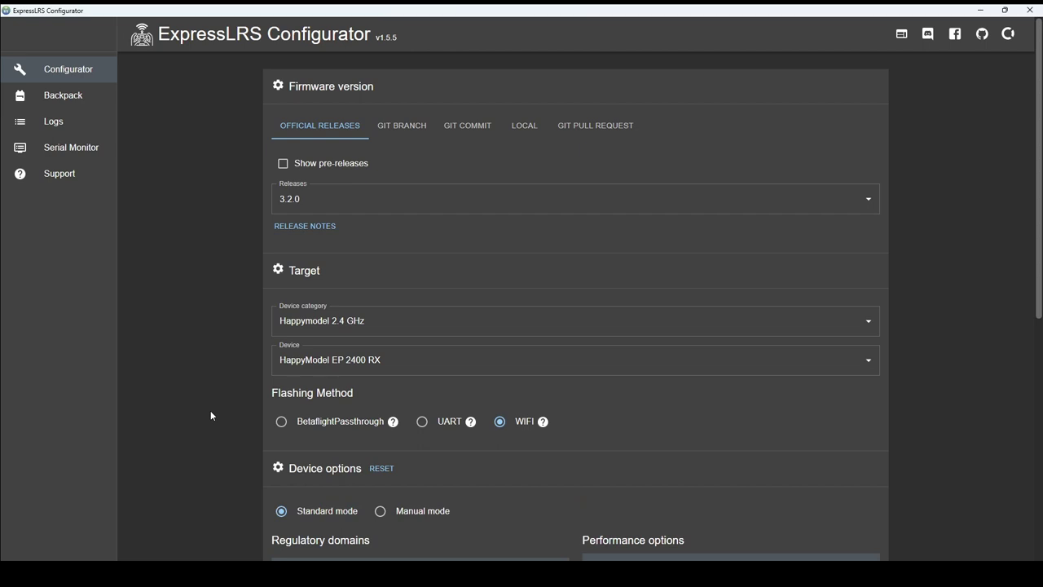
- Review the receiver's device options, including the custom binding phrase and the AUTO_WIFI_ON_INTERVAL value
scroll(210, 410, "down", 4)
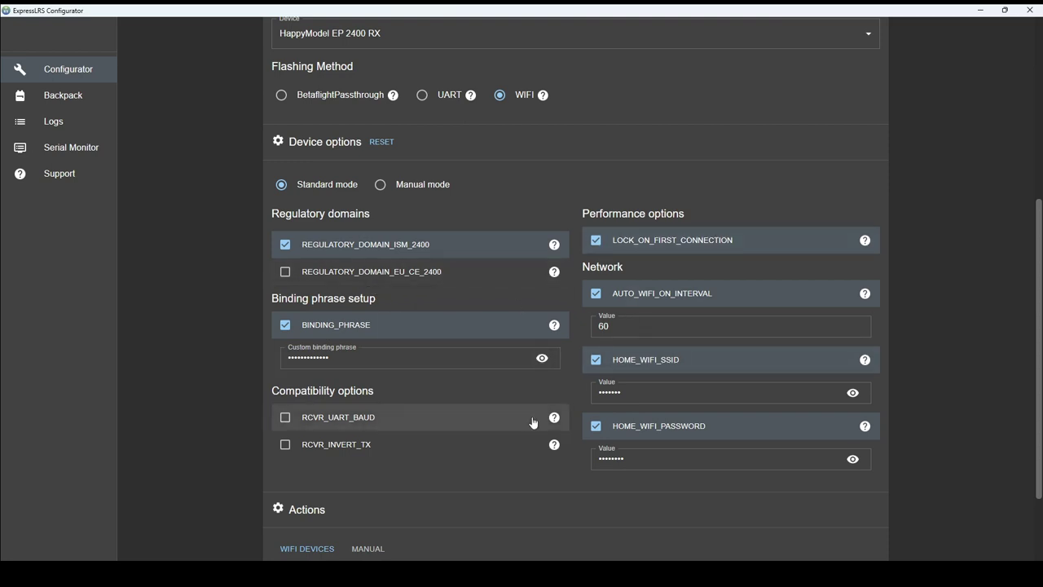
scroll(533, 421, "down", 2)
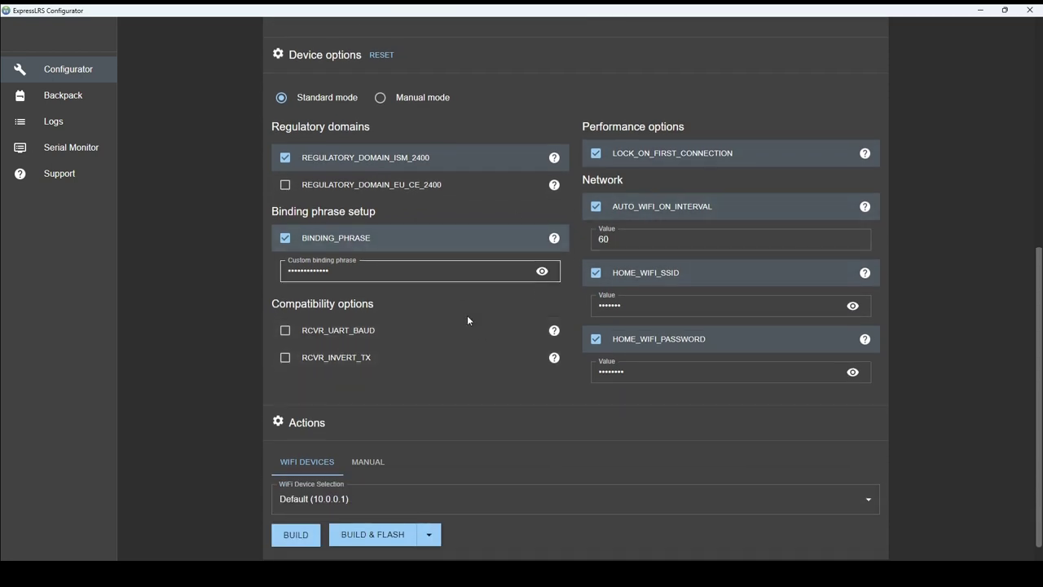
left_click(428, 270)
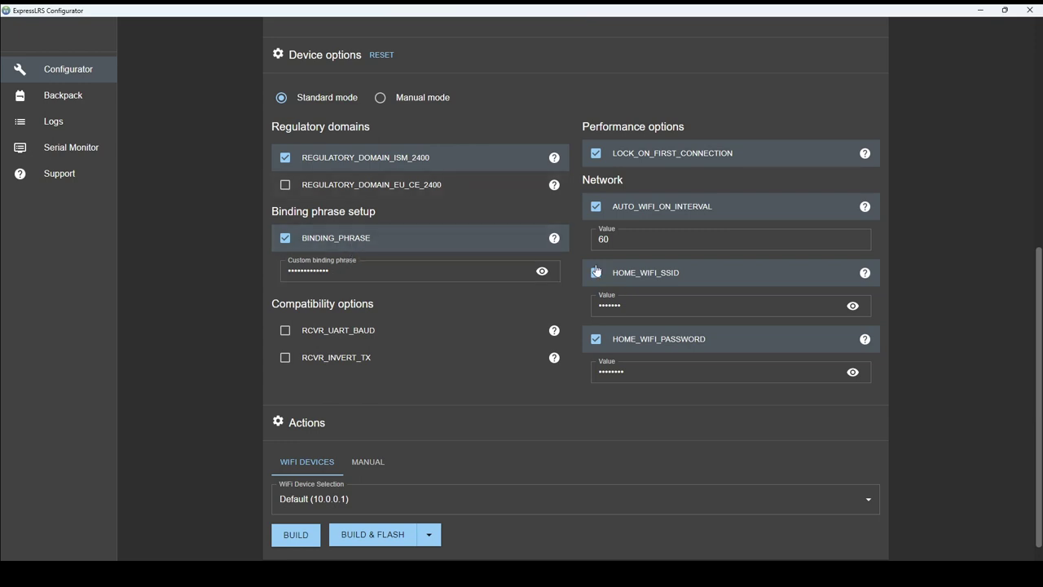
left_click(619, 241)
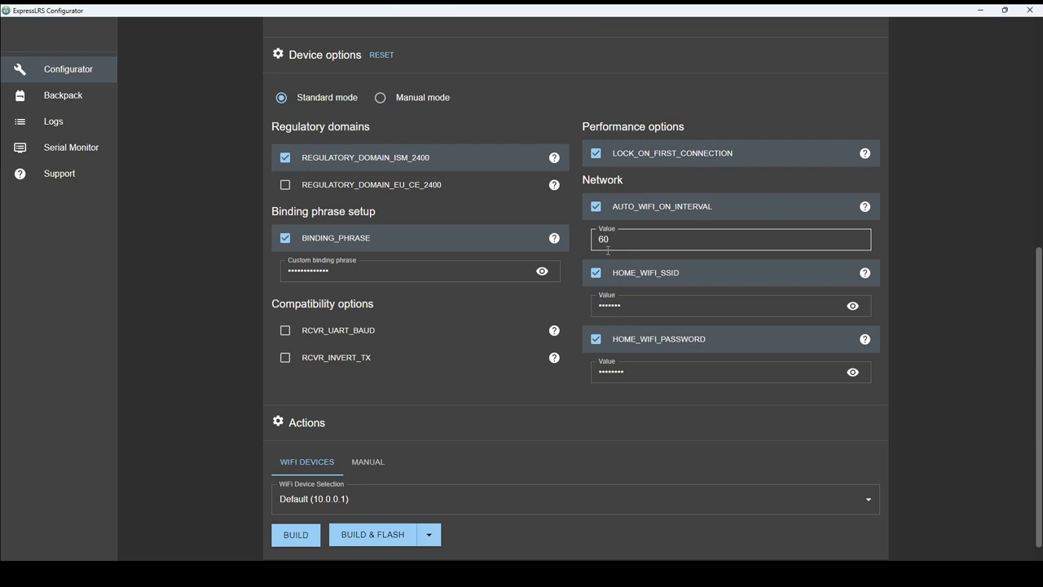
left_click(581, 313)
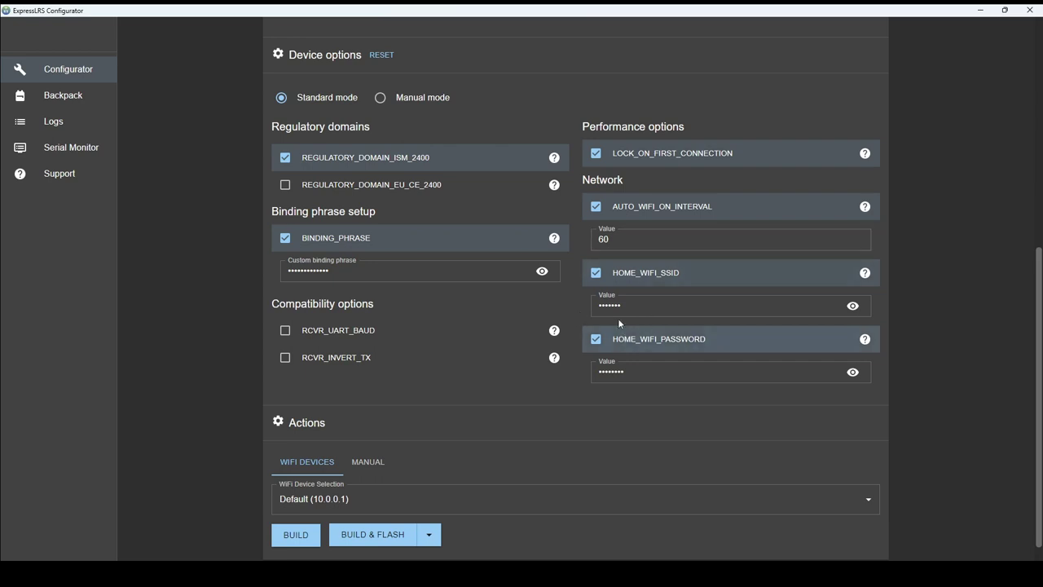
left_click(612, 379)
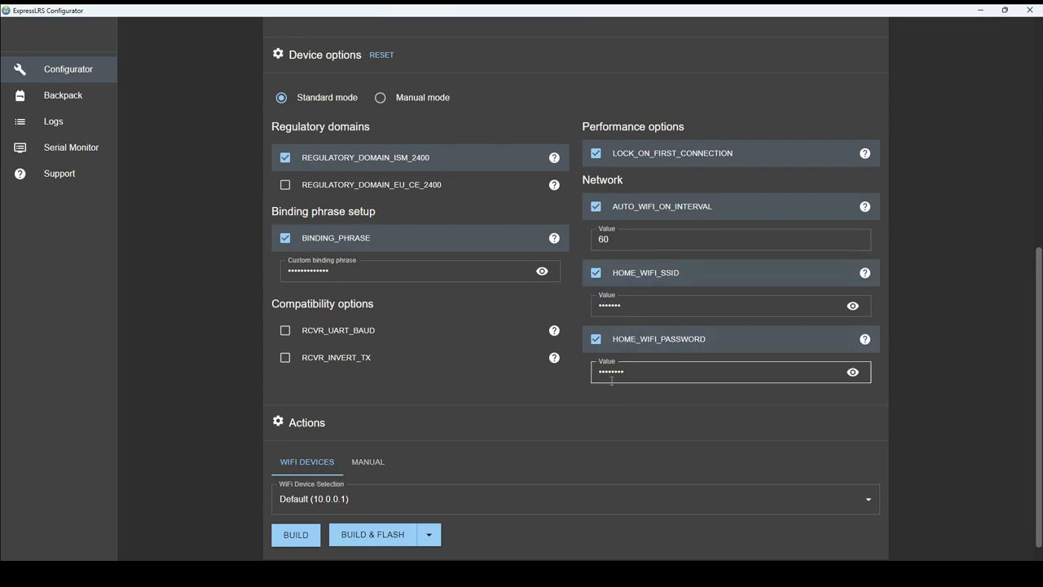
left_click(554, 392)
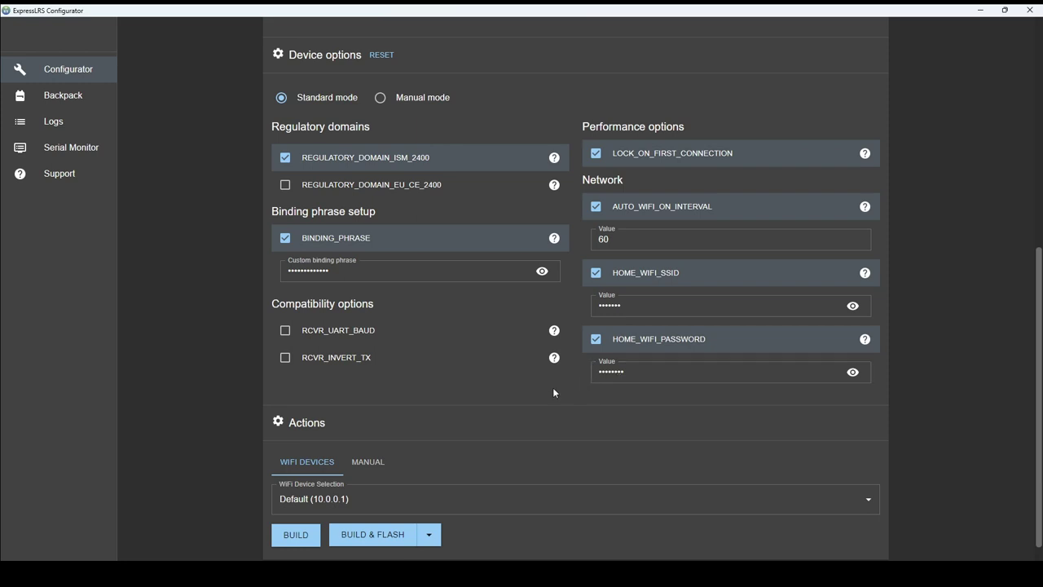
scroll(553, 392, "down", 1)
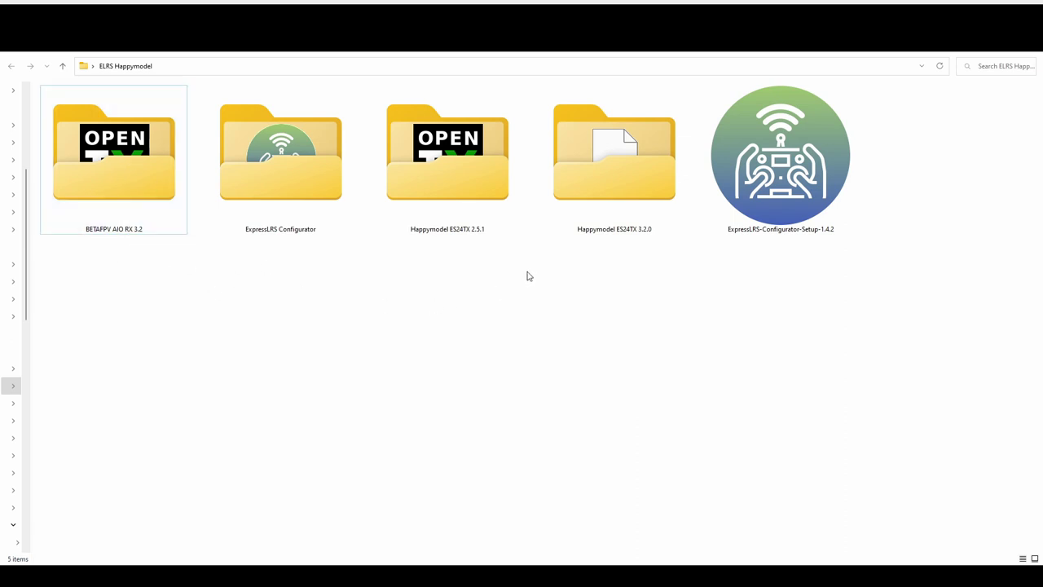
- In File Explorer, open the EP1 Receiver 3.2.0 folder inside Happymodel ES24TX 3.2.0 and locate the HappyModel_EP_2400_RX-3.2.0 firmware file
double_click(619, 196)
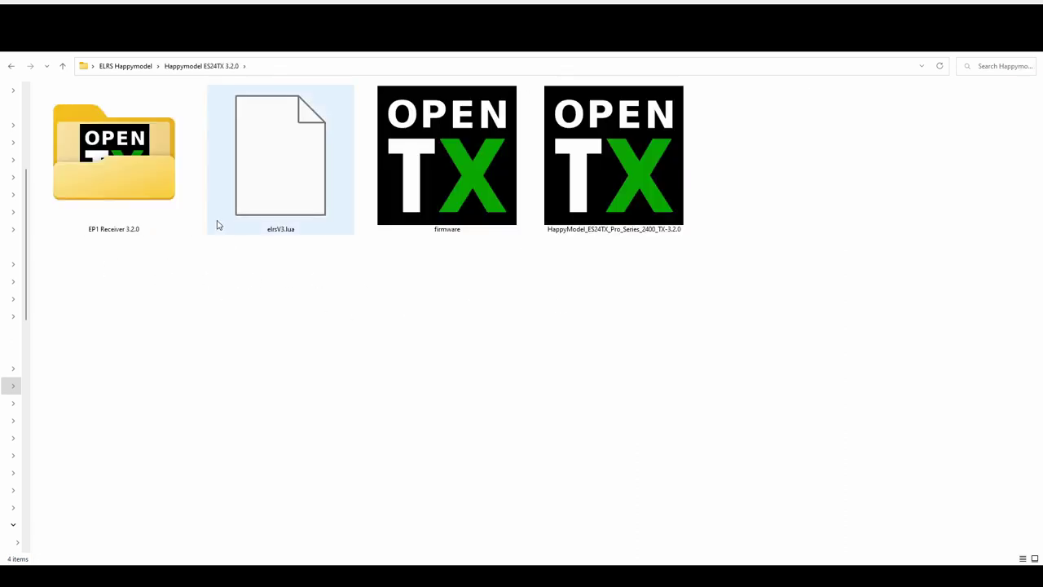
left_click(11, 66)
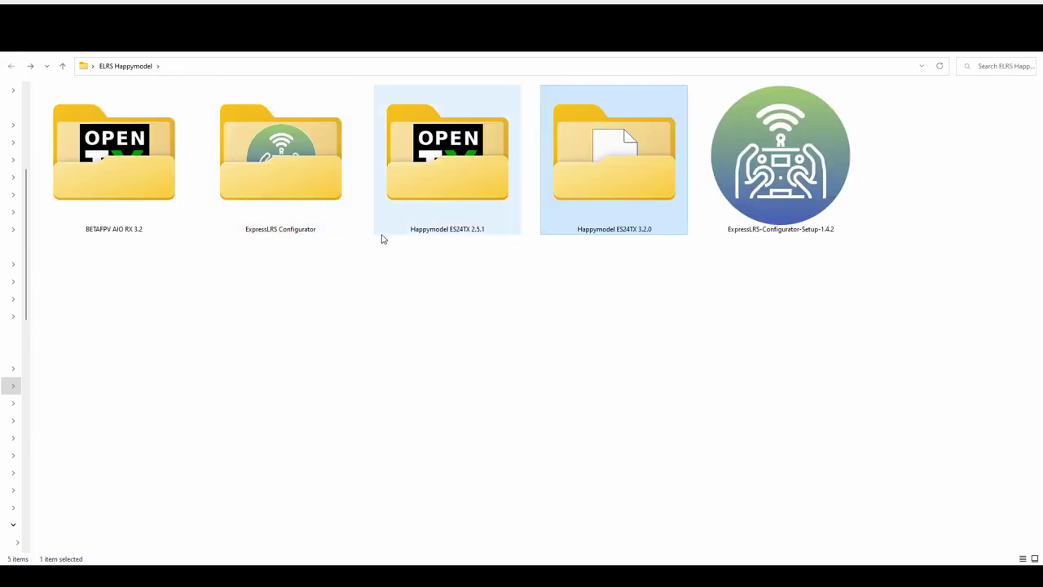
double_click(604, 214)
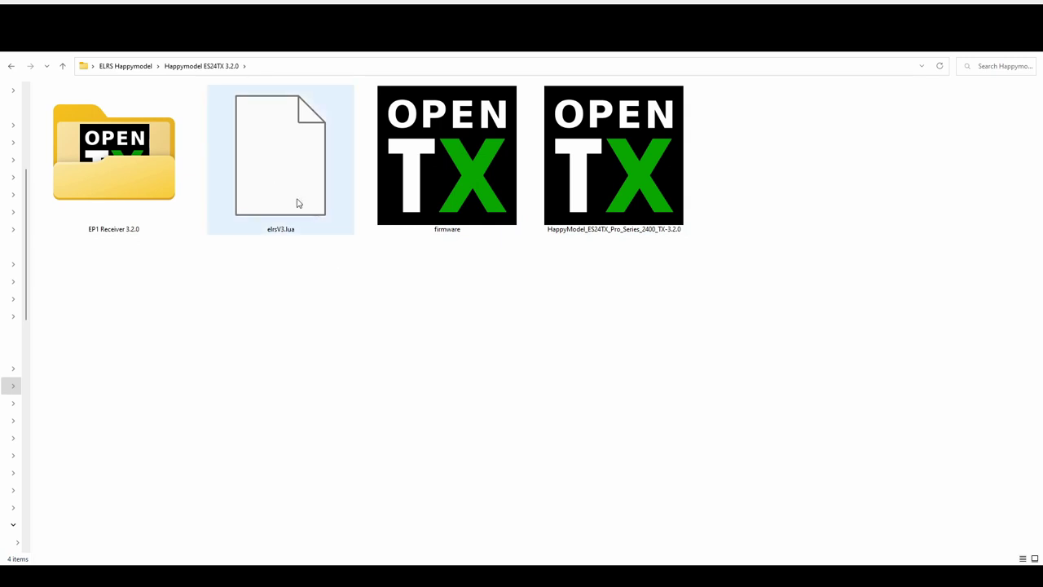
double_click(151, 180)
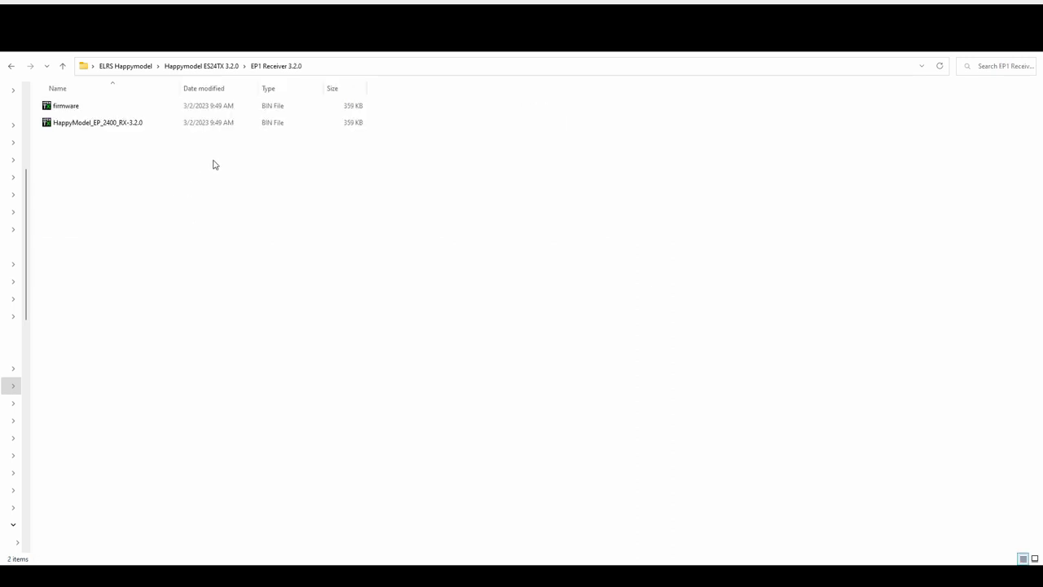
left_click(101, 124)
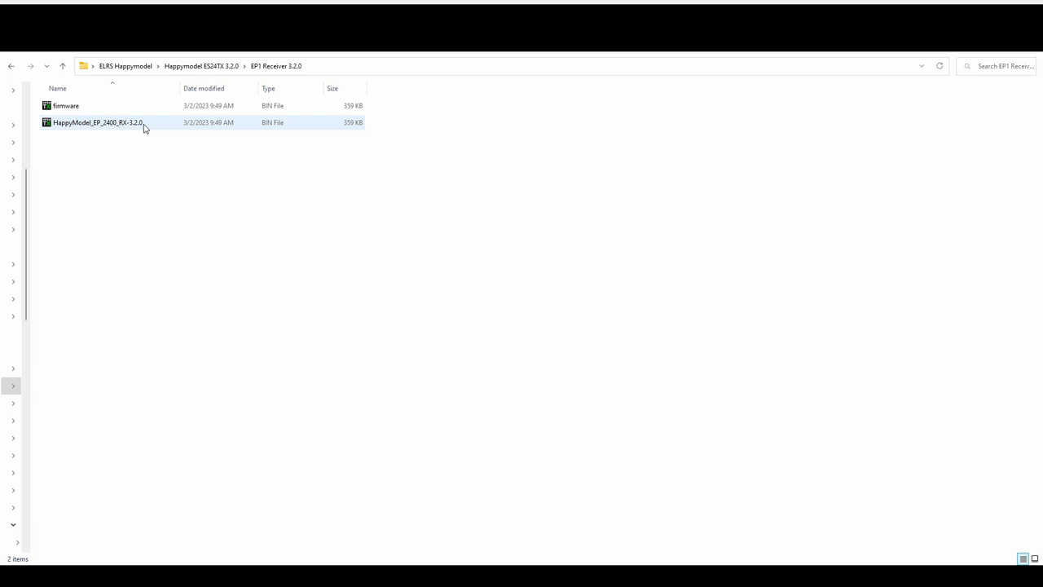
left_click(186, 189)
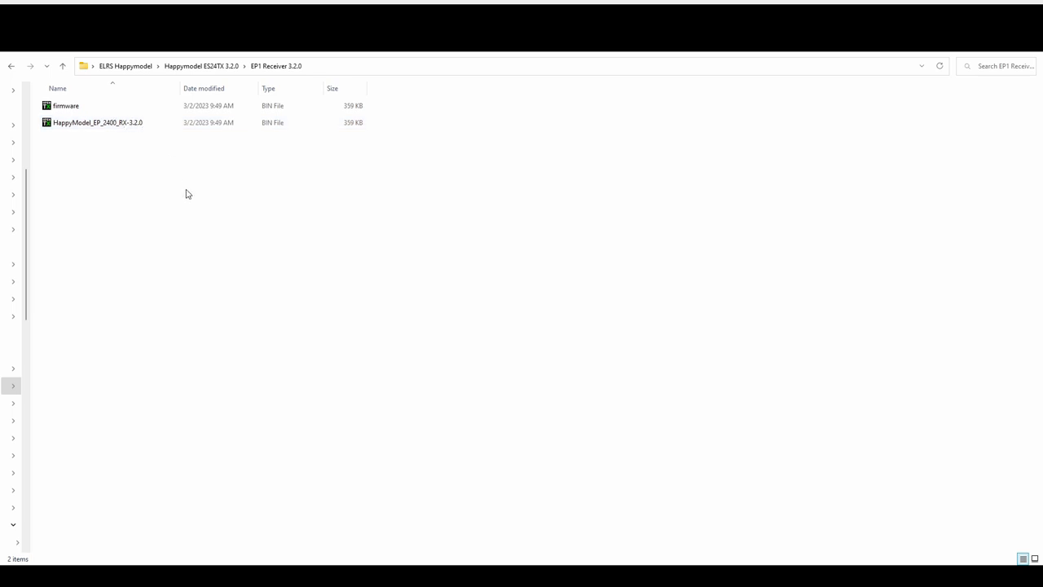